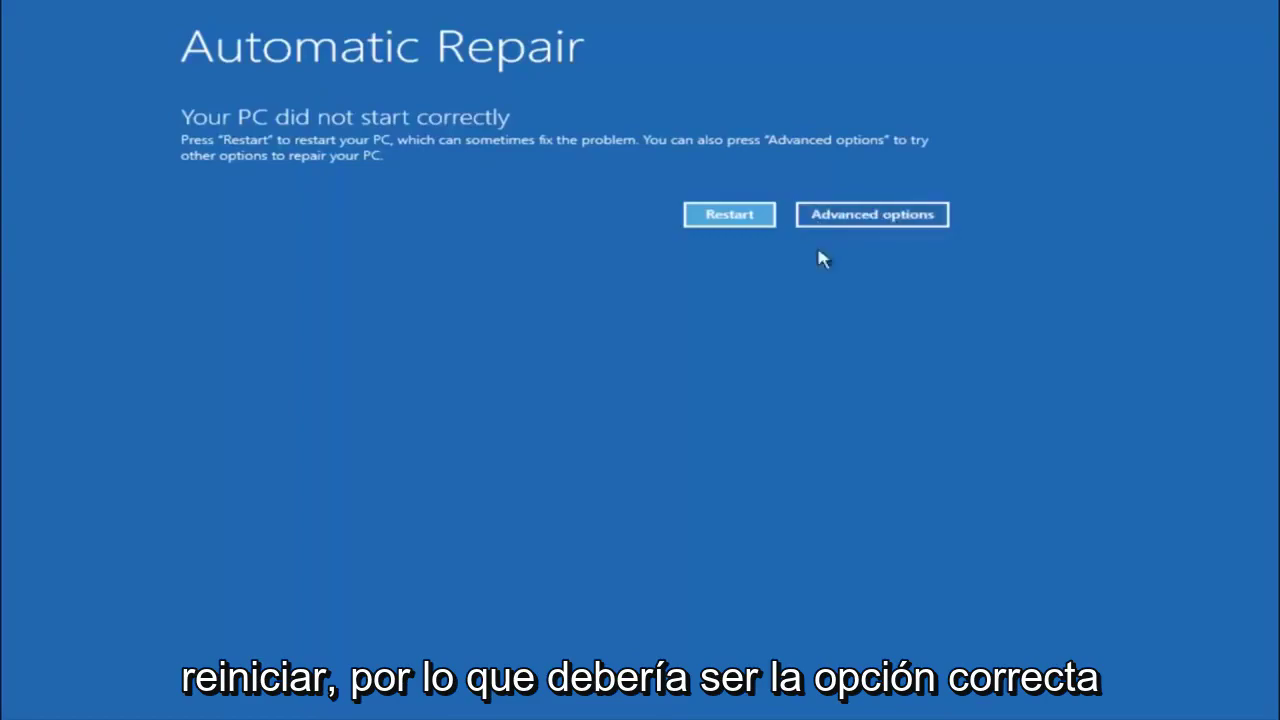
Step: Go from the Automatic Repair screen through Advanced options to the Troubleshoot page
click(851, 216)
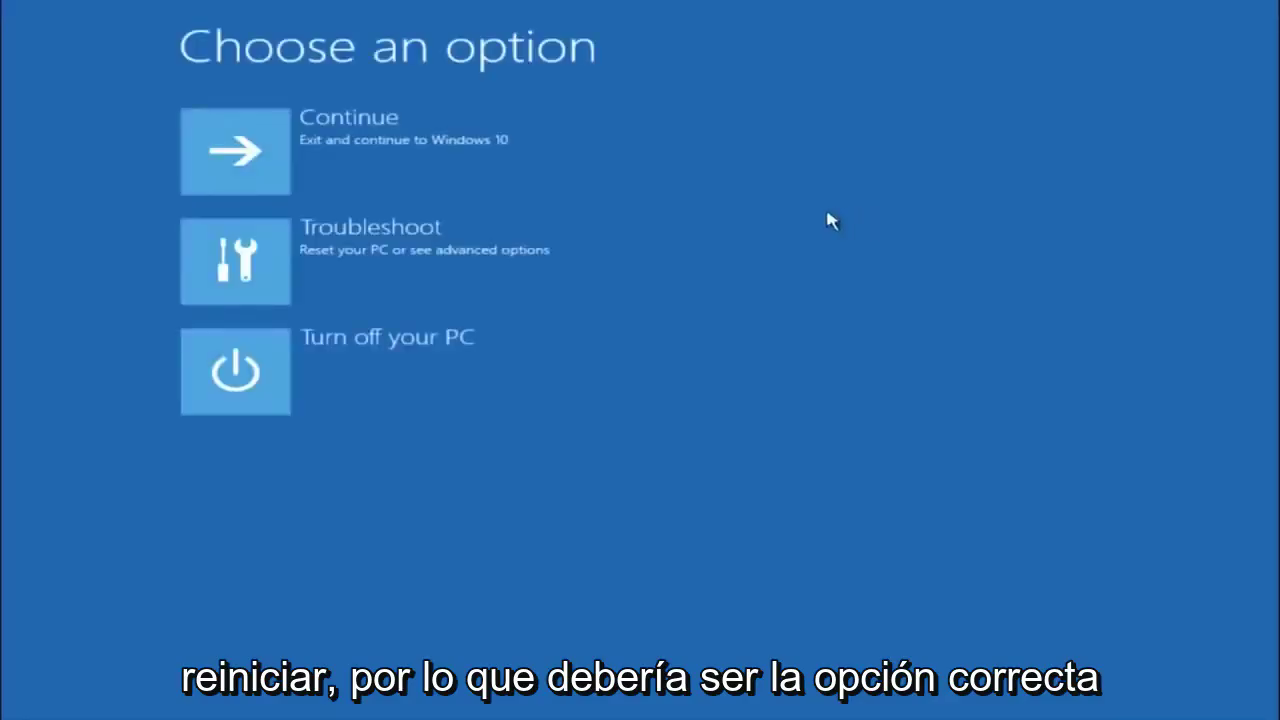
click(276, 257)
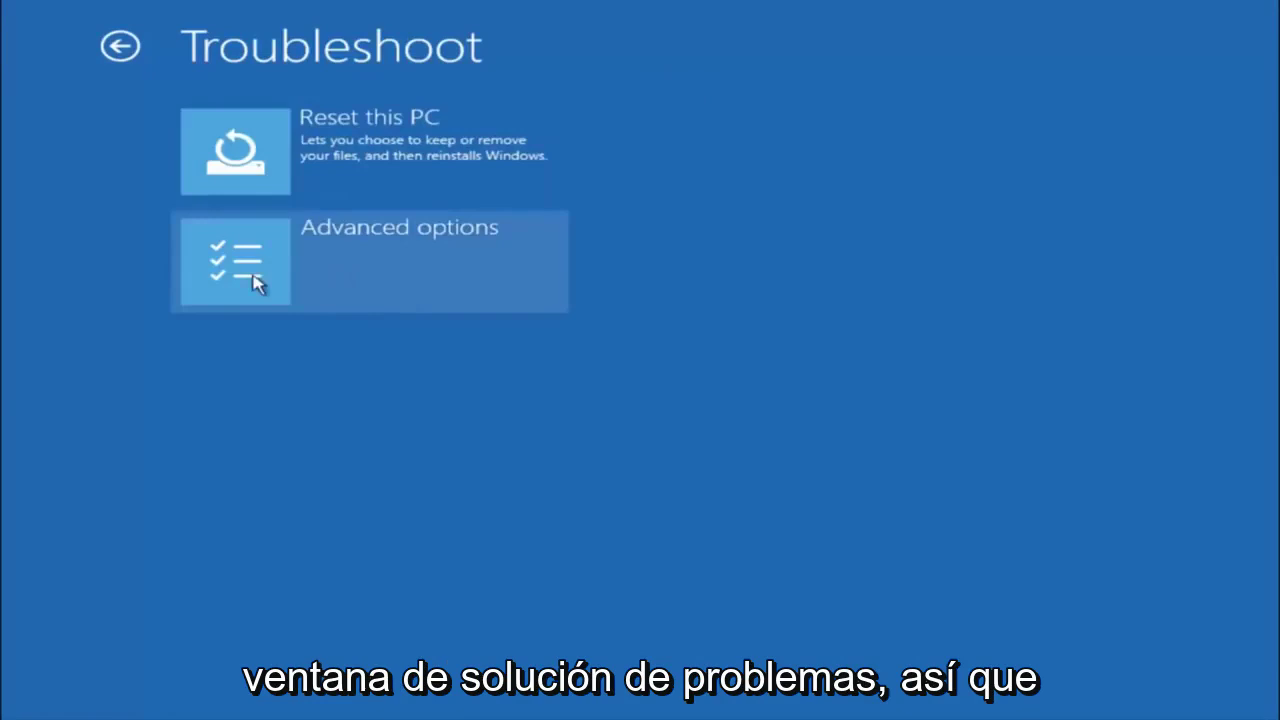
Step: Open the Advanced options page from Troubleshoot to reach the System Restore tool
click(289, 271)
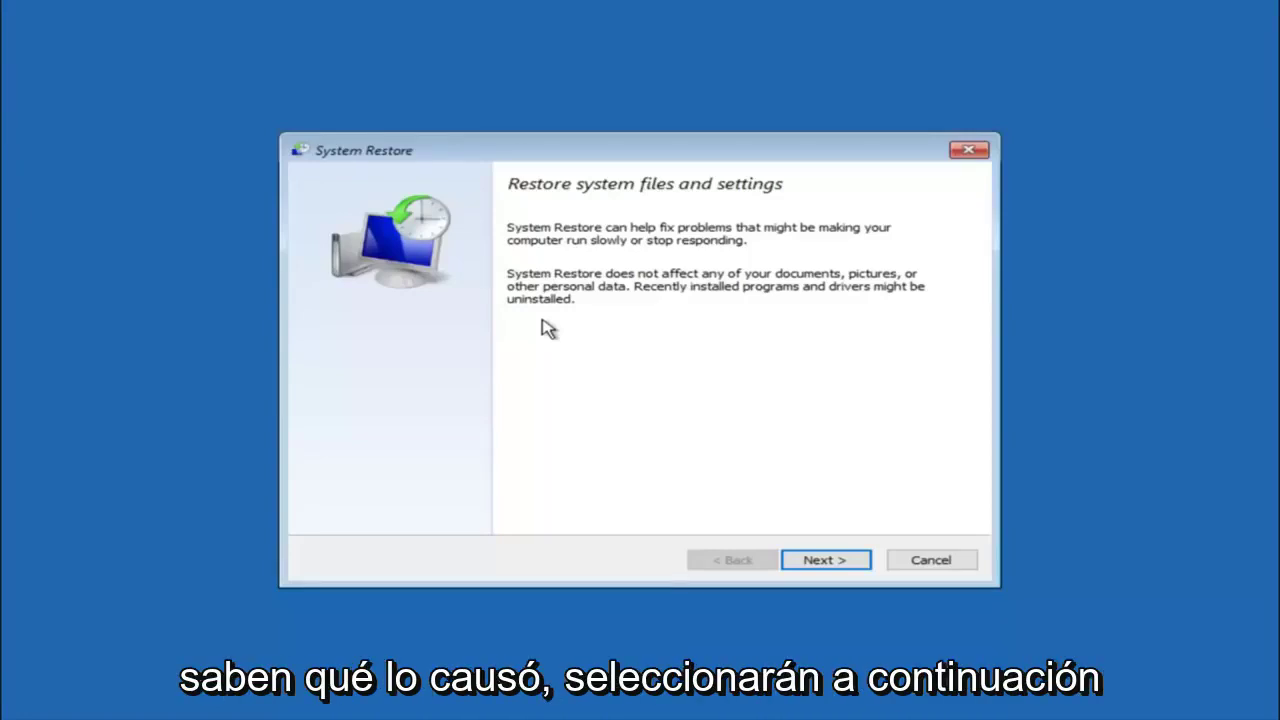
Step: Advance to the restore point list and select the 10/5/2016 'before update' point
click(825, 568)
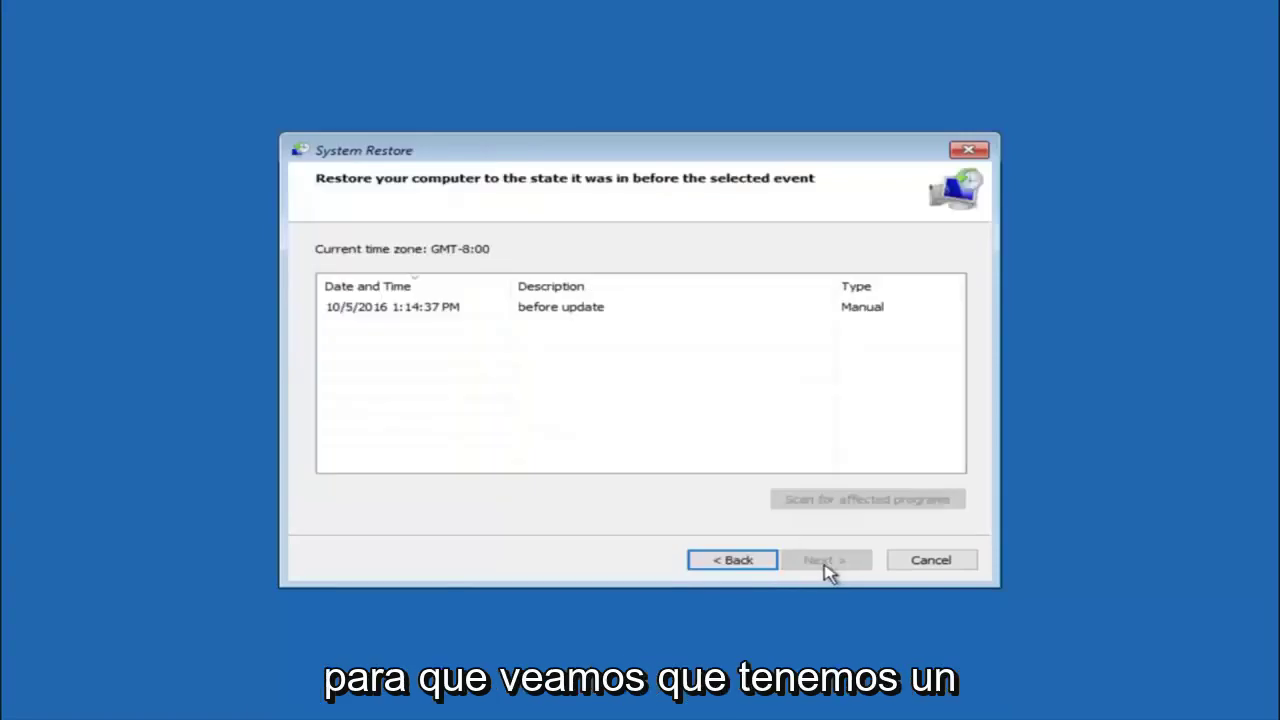
click(366, 305)
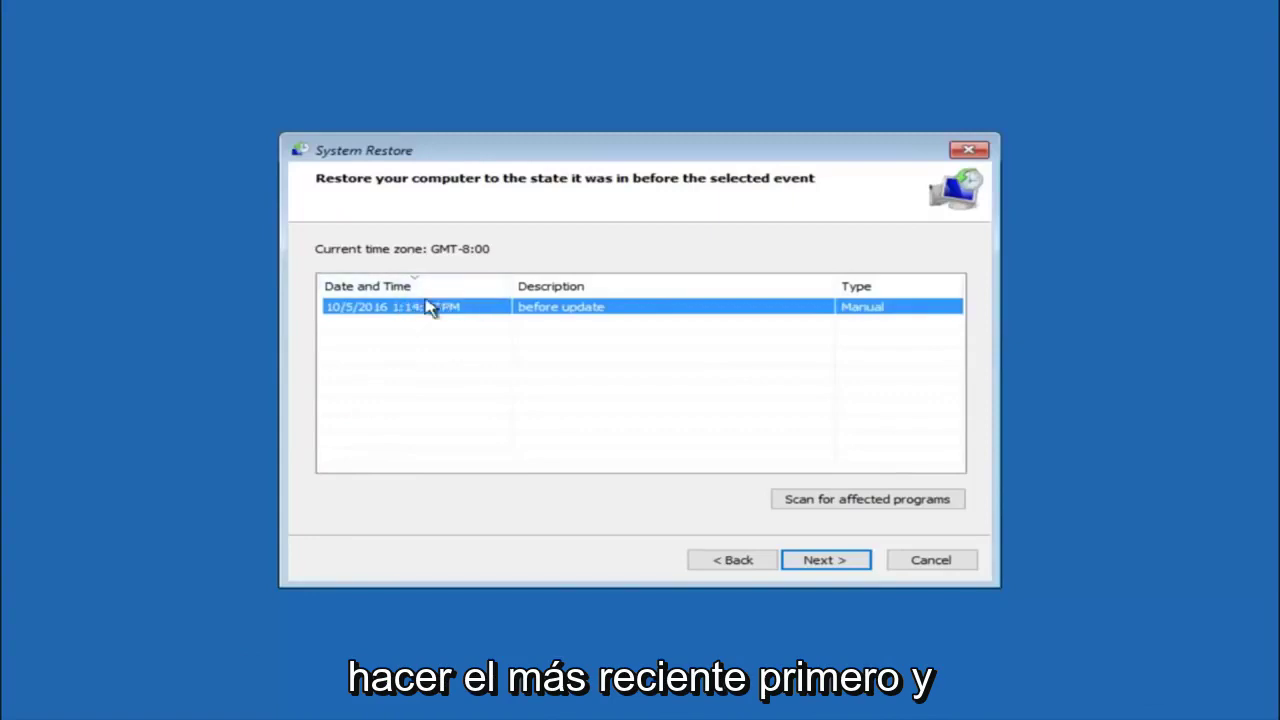
Step: Continue to the confirmation page for restoring Local Disk (C:) to 10/5/2016
click(831, 562)
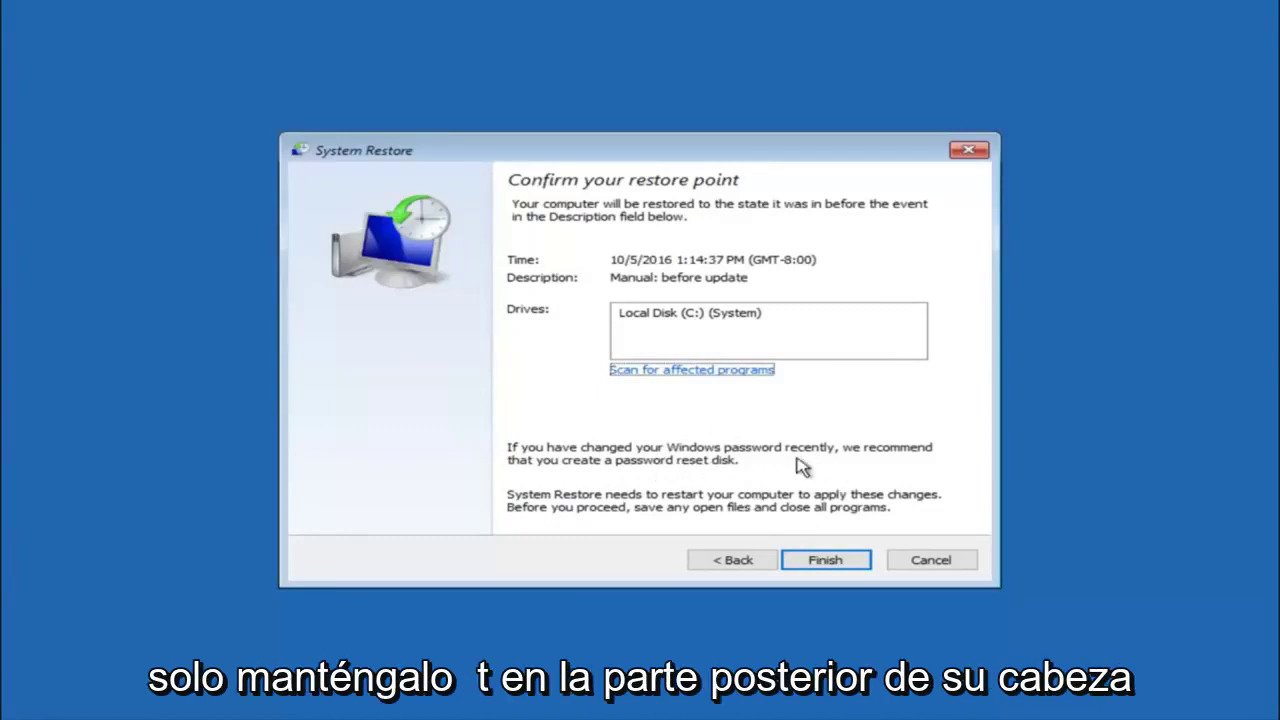
Step: Finish the wizard and confirm the warning to restore the system to 10/5/2016
click(831, 567)
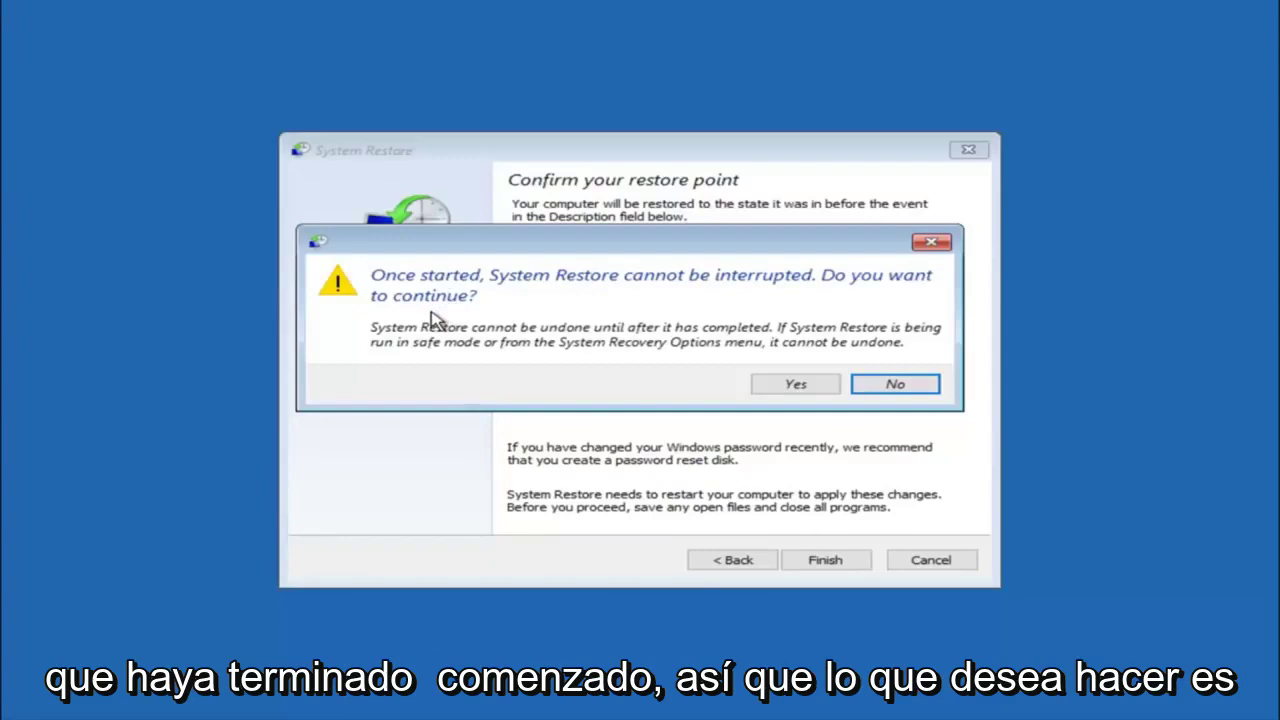
click(790, 388)
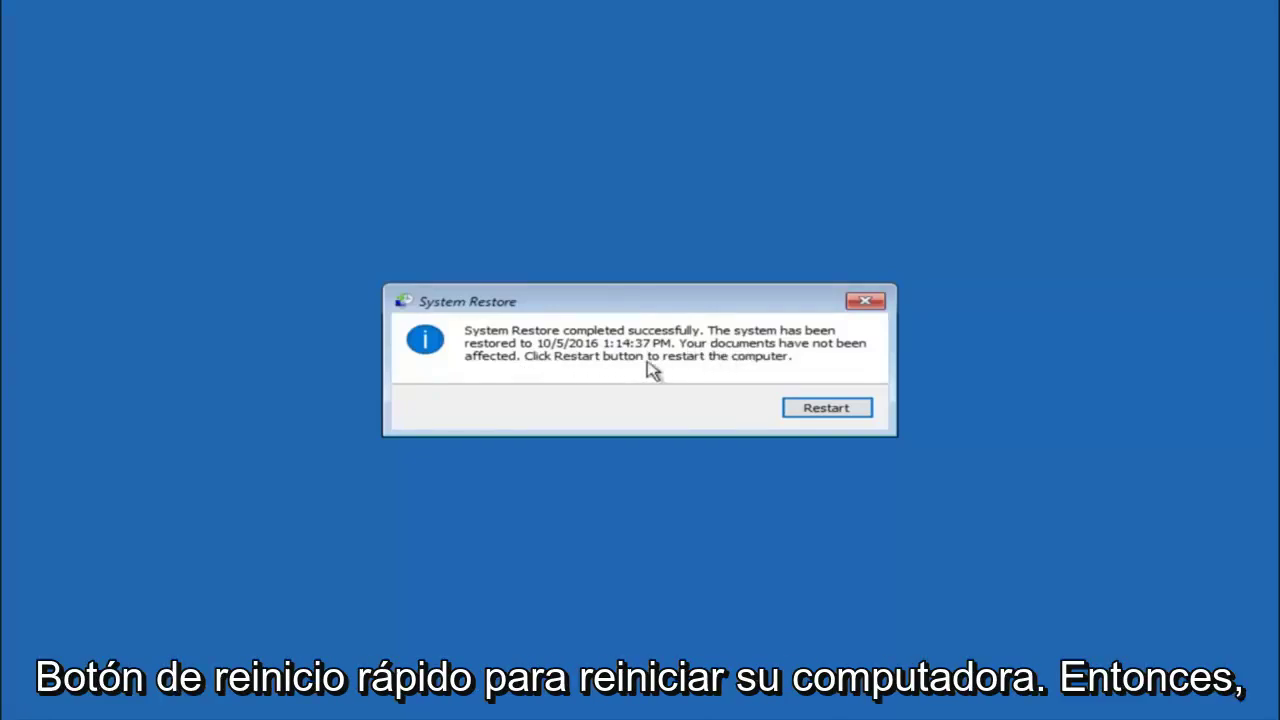
Step: Restart the PC, then navigate Advanced options and Troubleshoot back to the Advanced options page
click(826, 408)
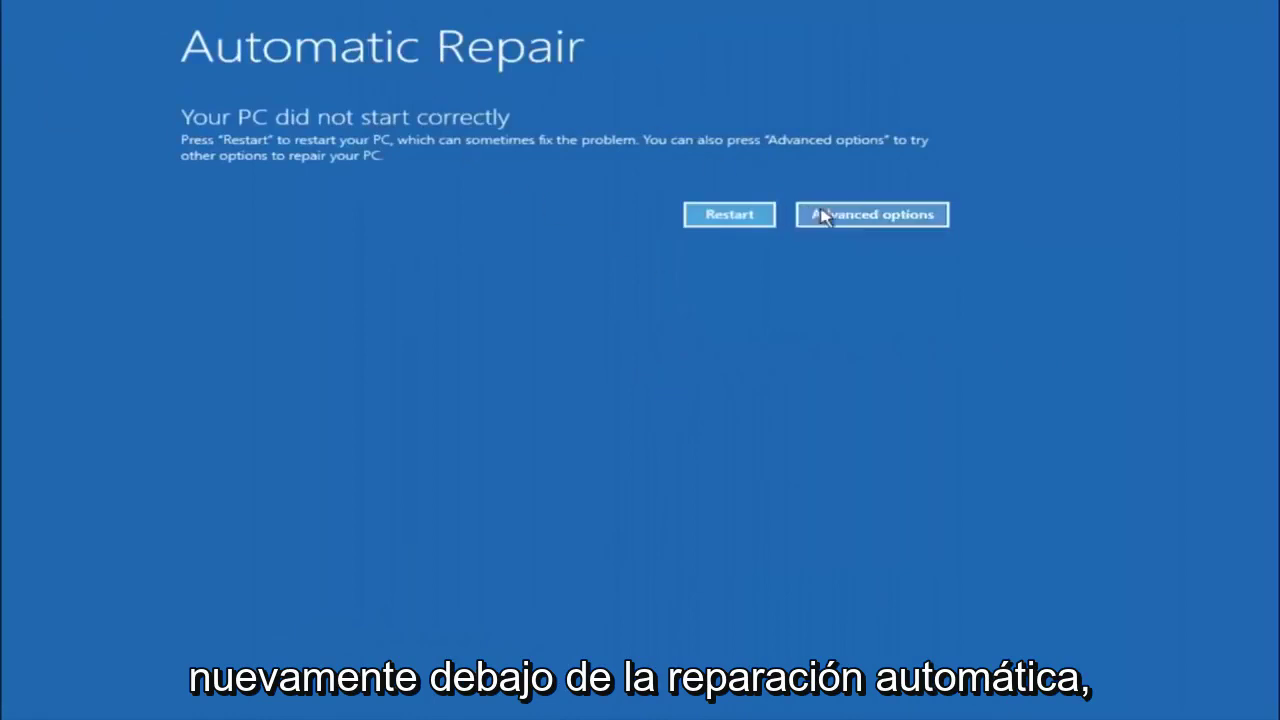
click(852, 215)
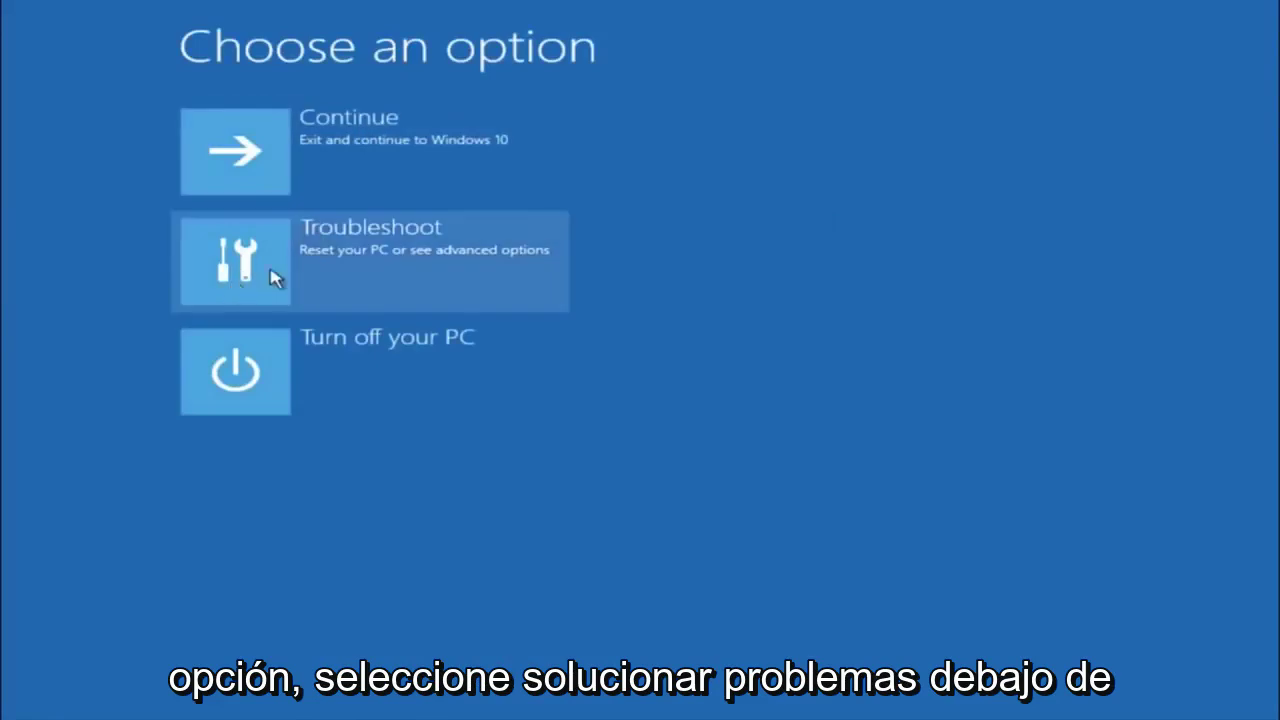
click(352, 256)
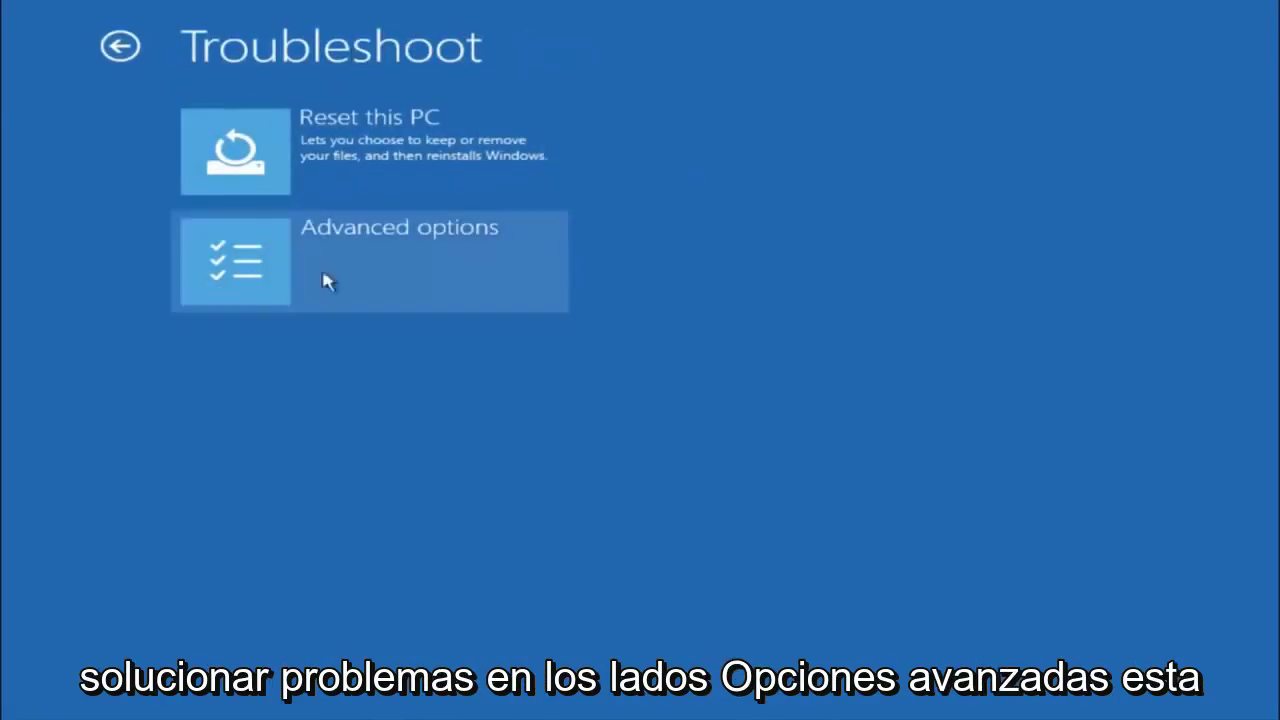
click(318, 279)
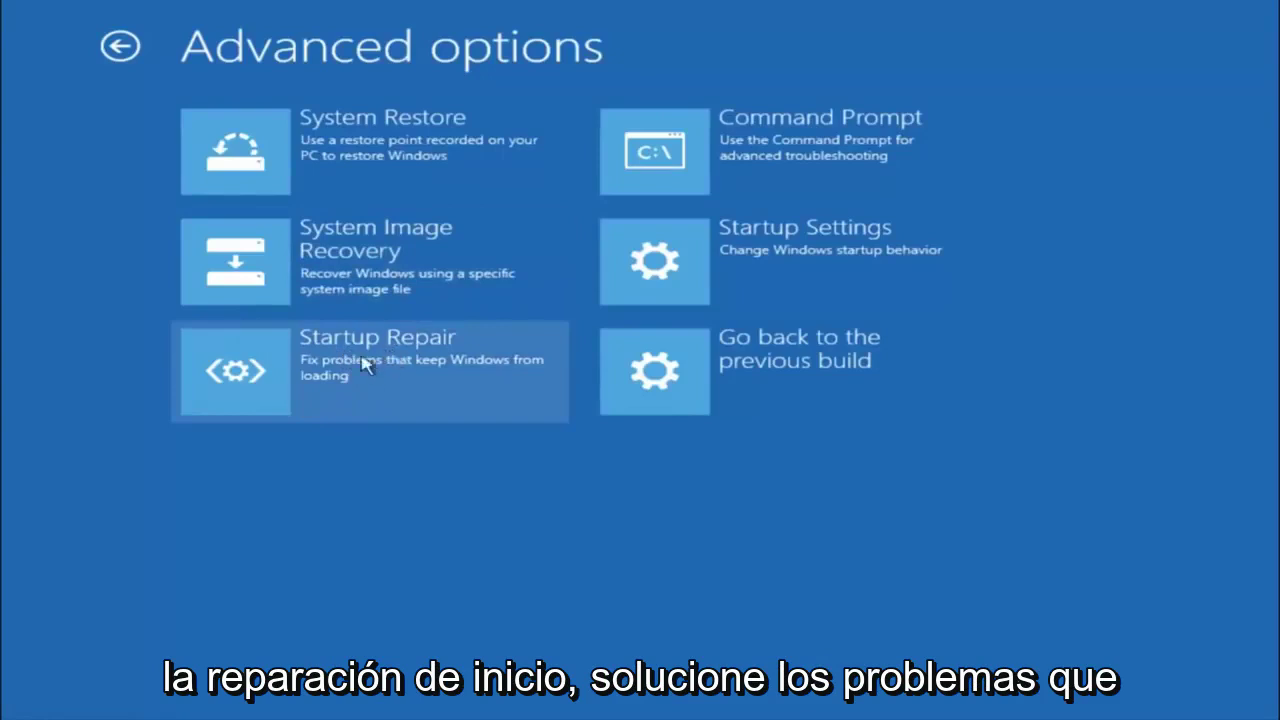
Step: Launch Startup Repair and let it run until Automatic Repair reappears
click(252, 372)
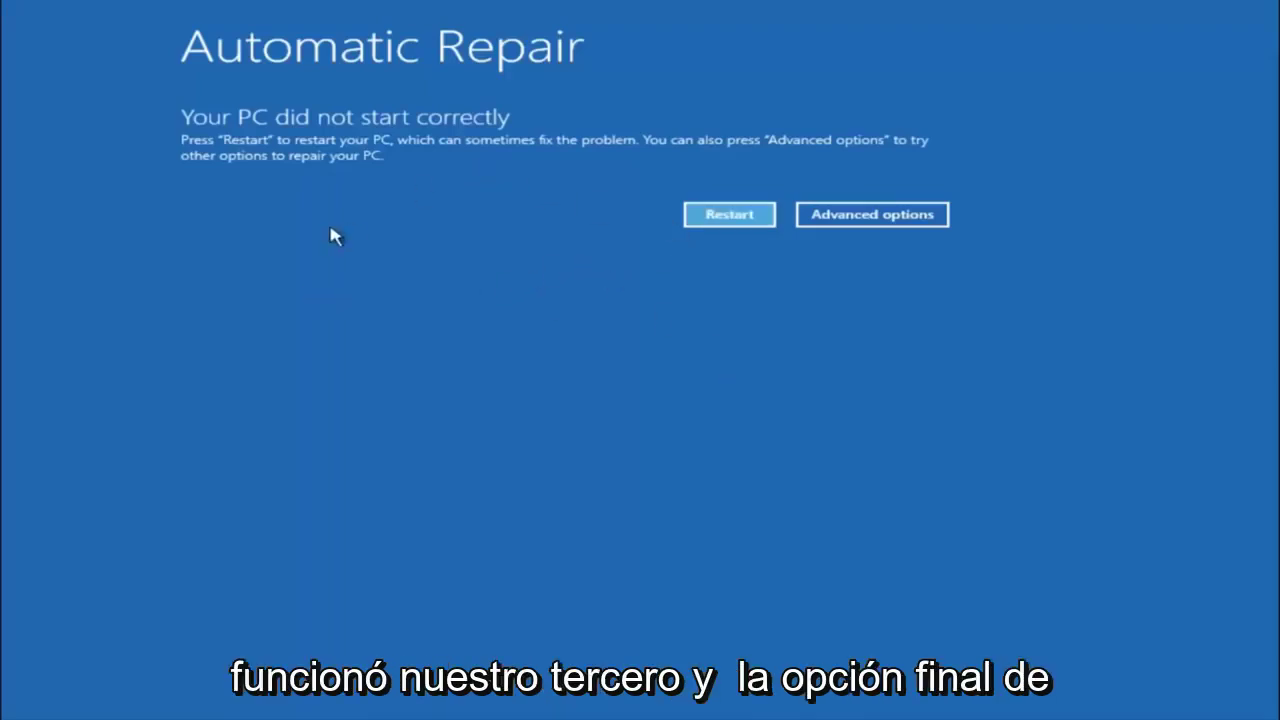
Step: Navigate from Automatic Repair via Advanced options and Troubleshoot to the Advanced options page again
click(857, 214)
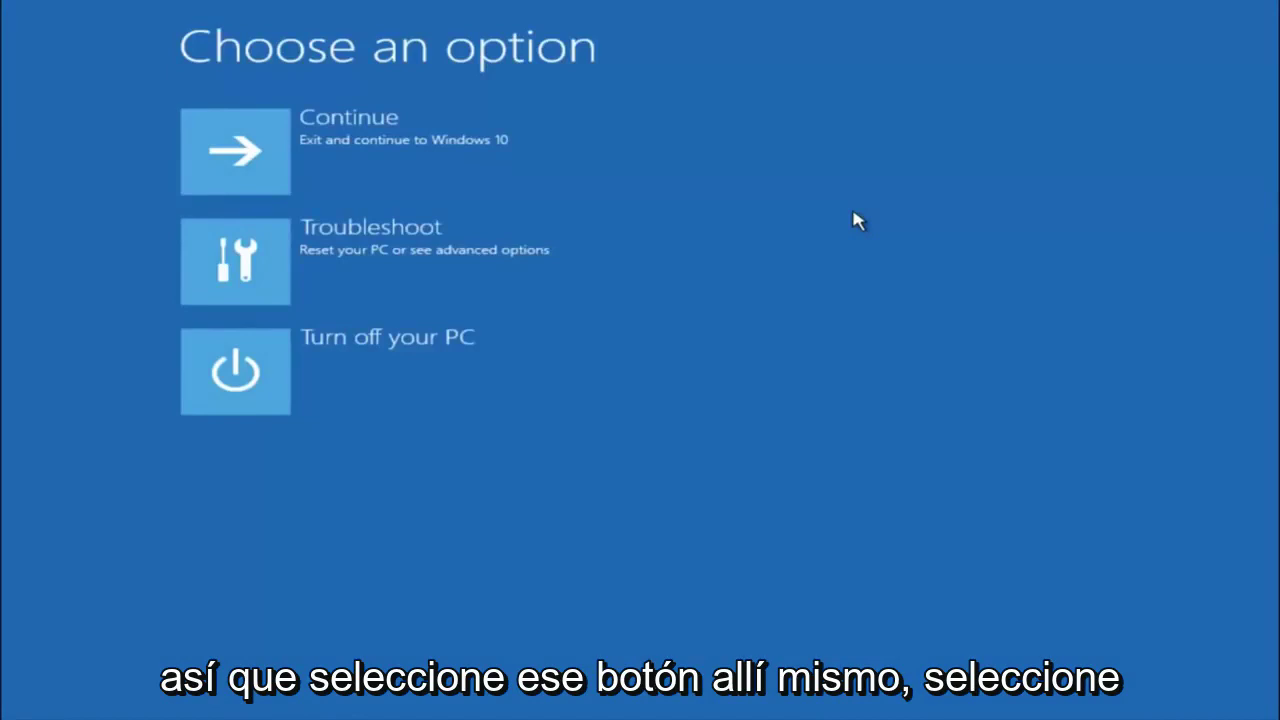
click(250, 272)
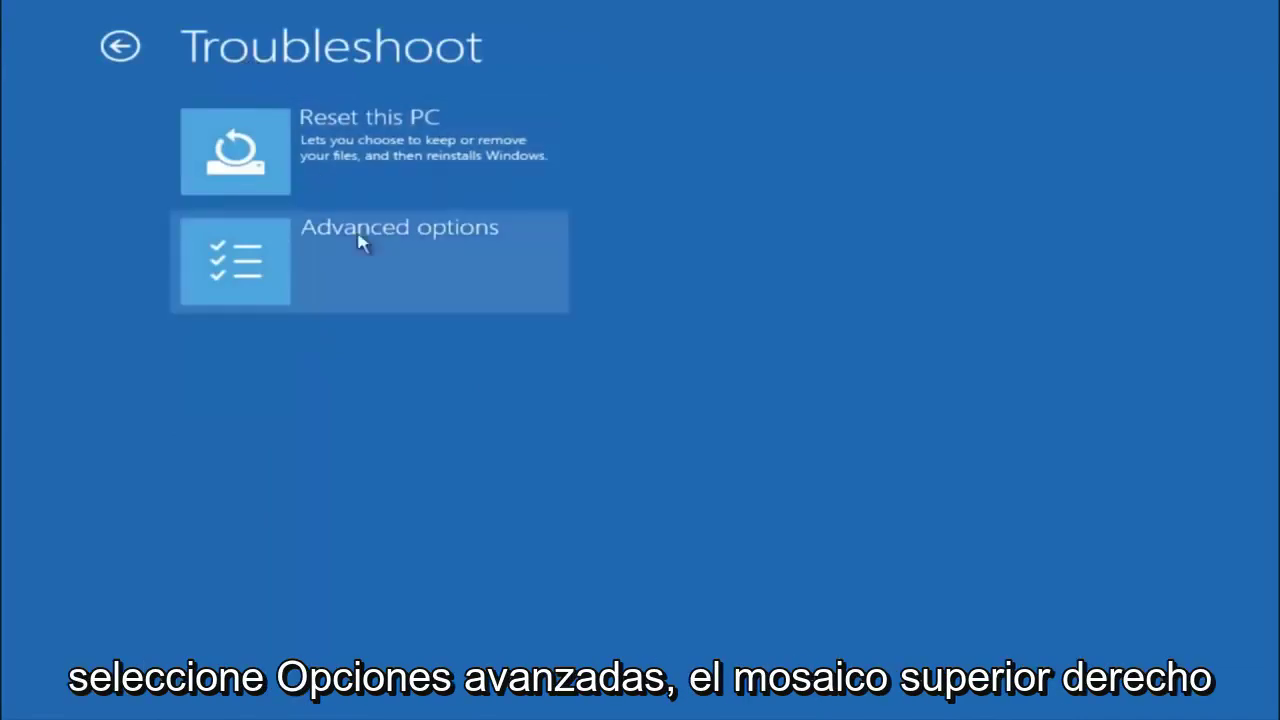
click(340, 248)
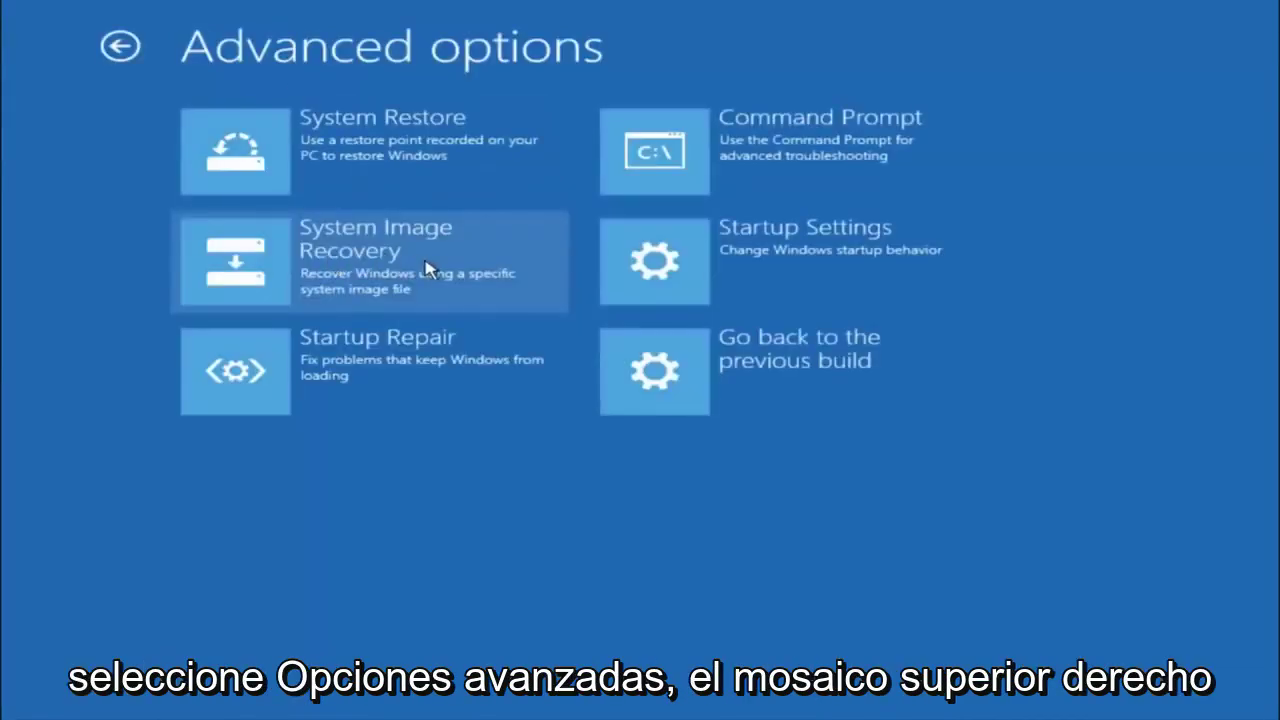
Step: Open Command Prompt, switch to C:, list folders with dir, and begin typing cd \windows
click(753, 165)
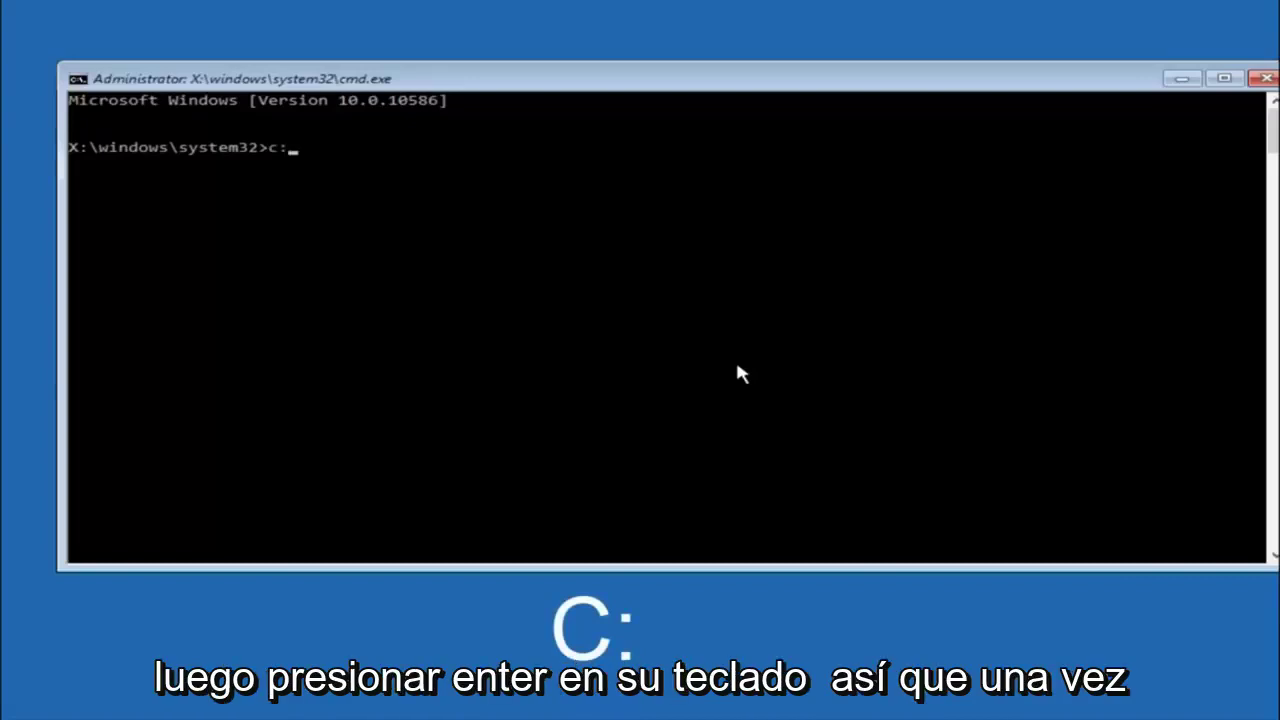
key(Return)
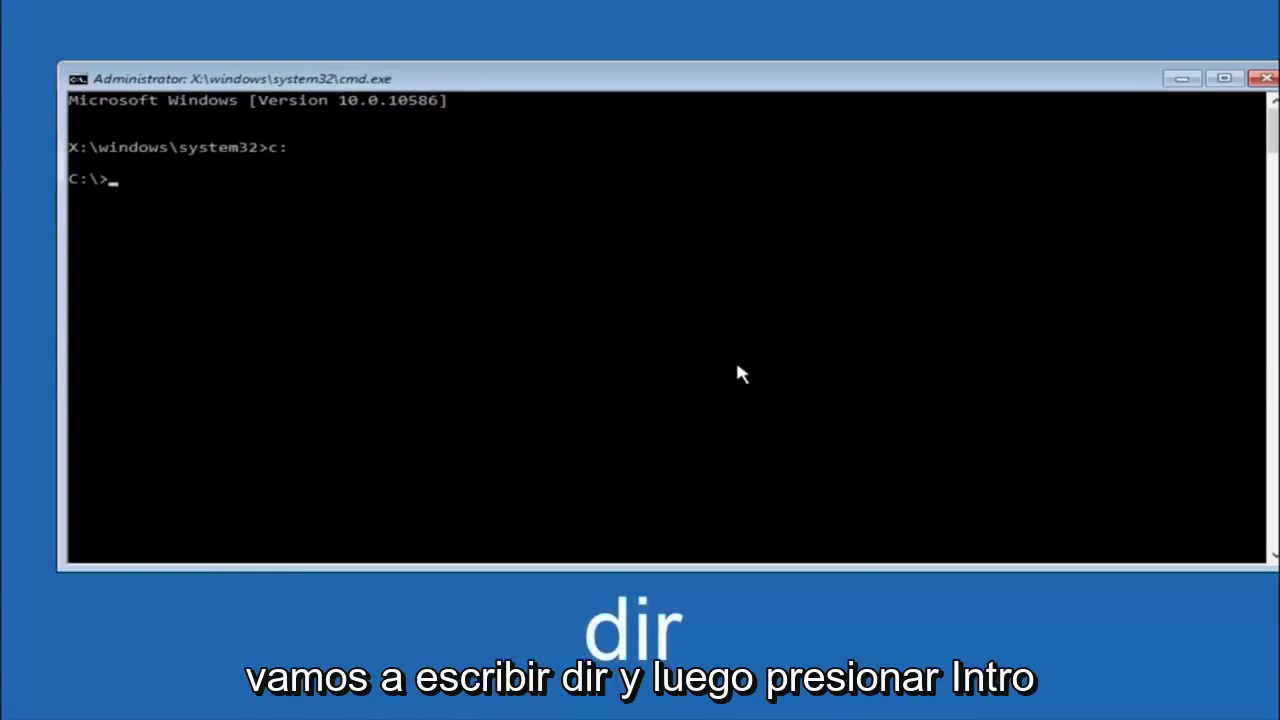
text(ir)
key(Return)
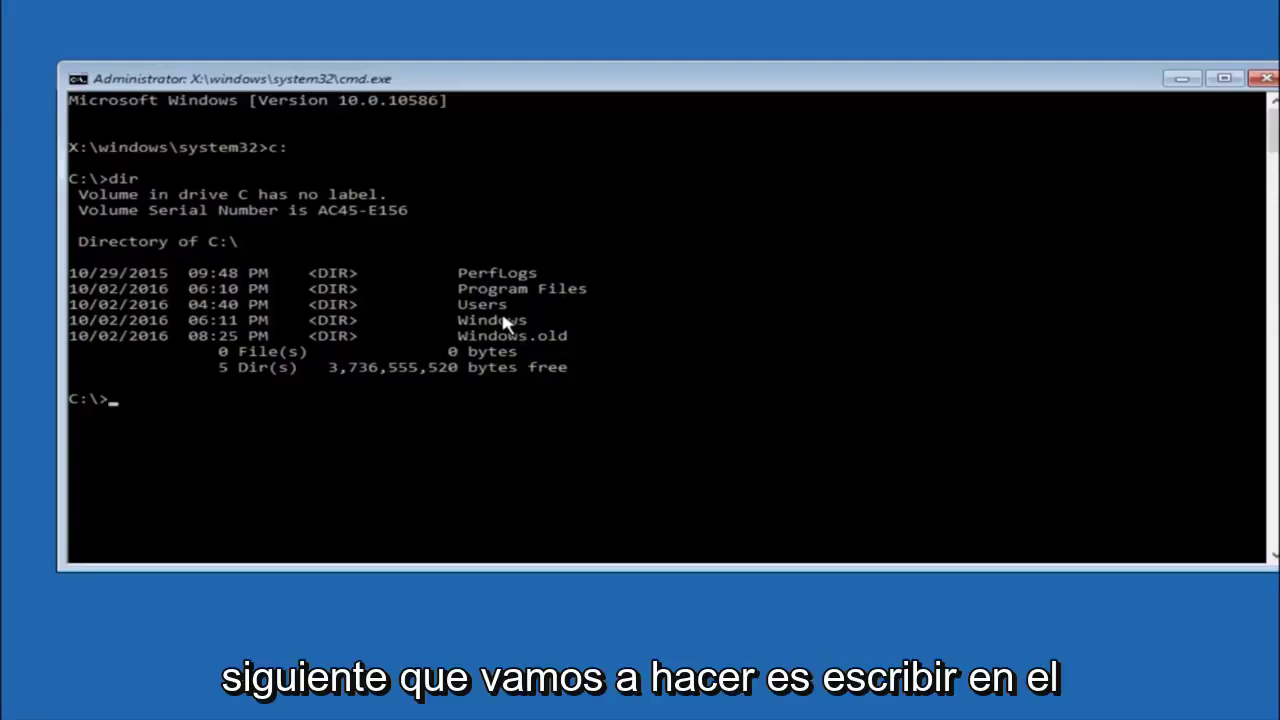
text(cd \windows\system32\config)
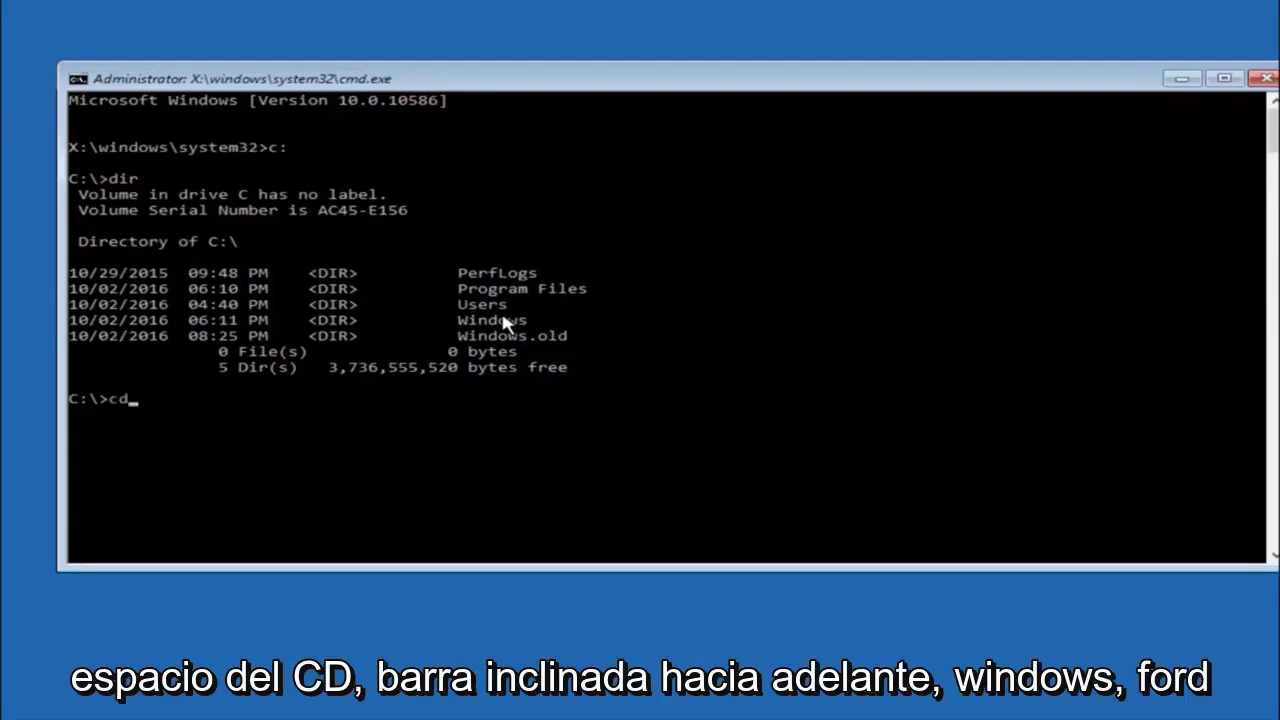
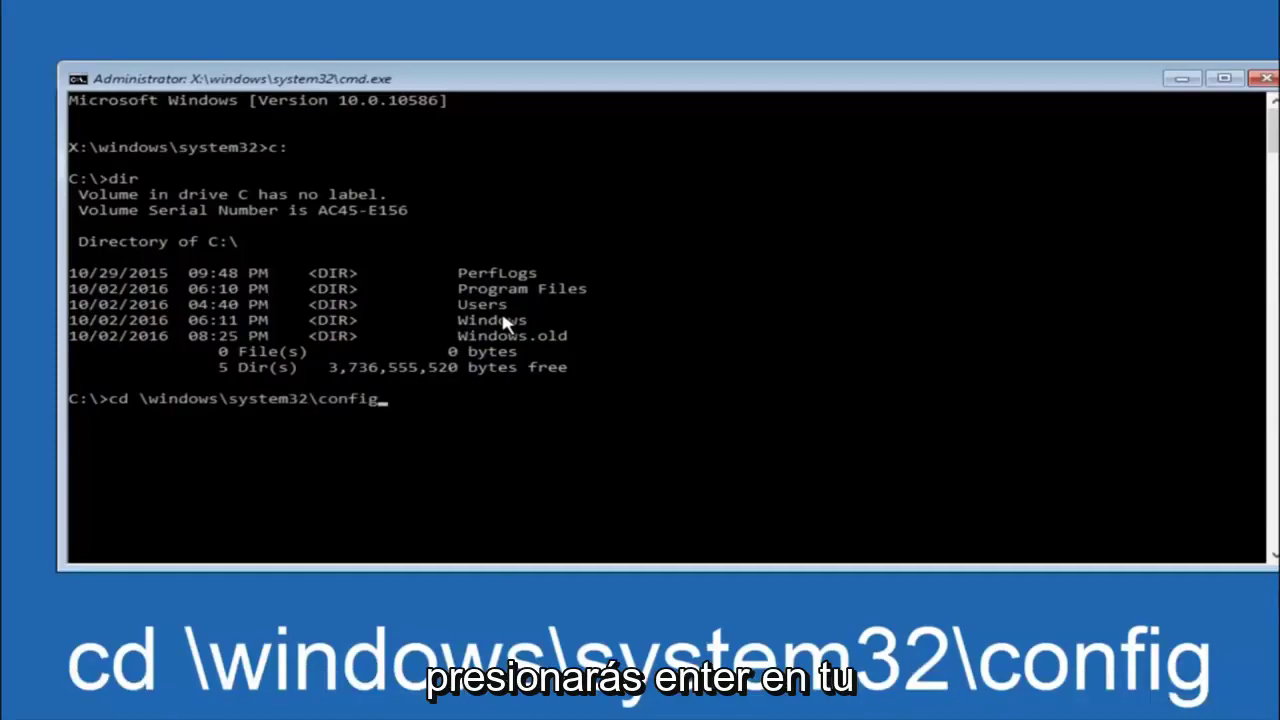
Step: Run cd \windows\system32\config to enter the C:\Windows\System32\config folder
key(Return)
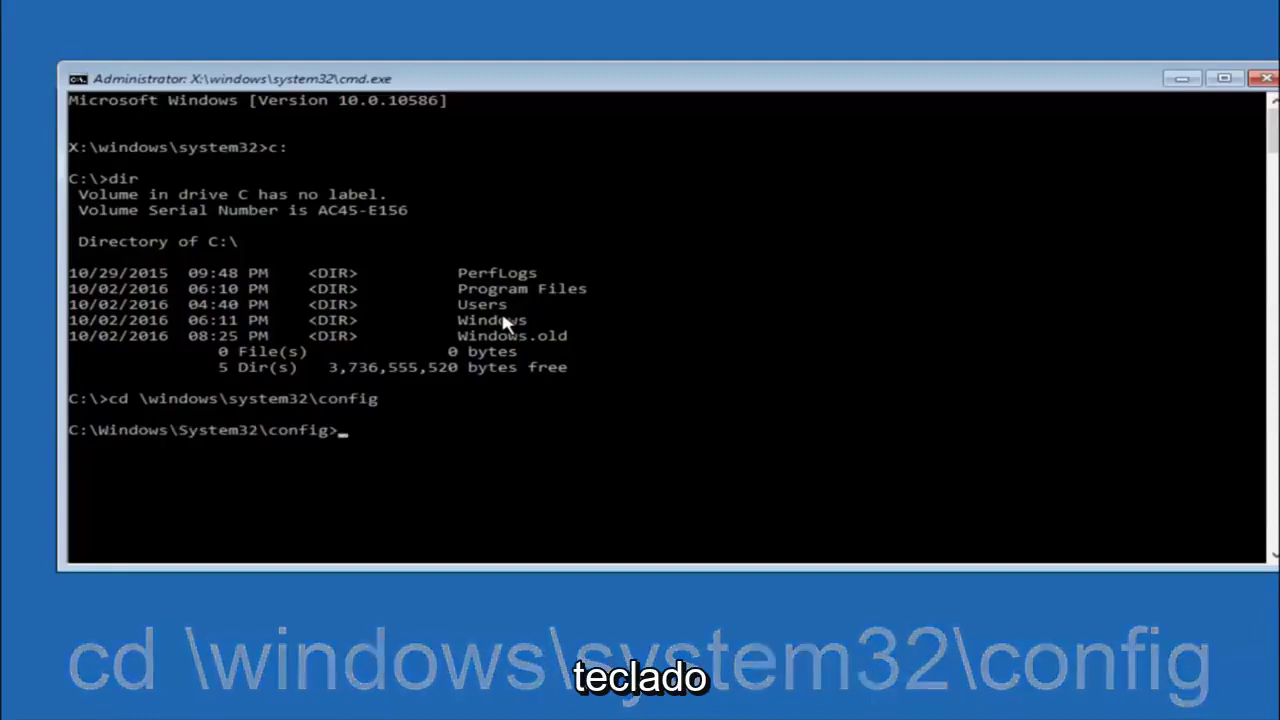
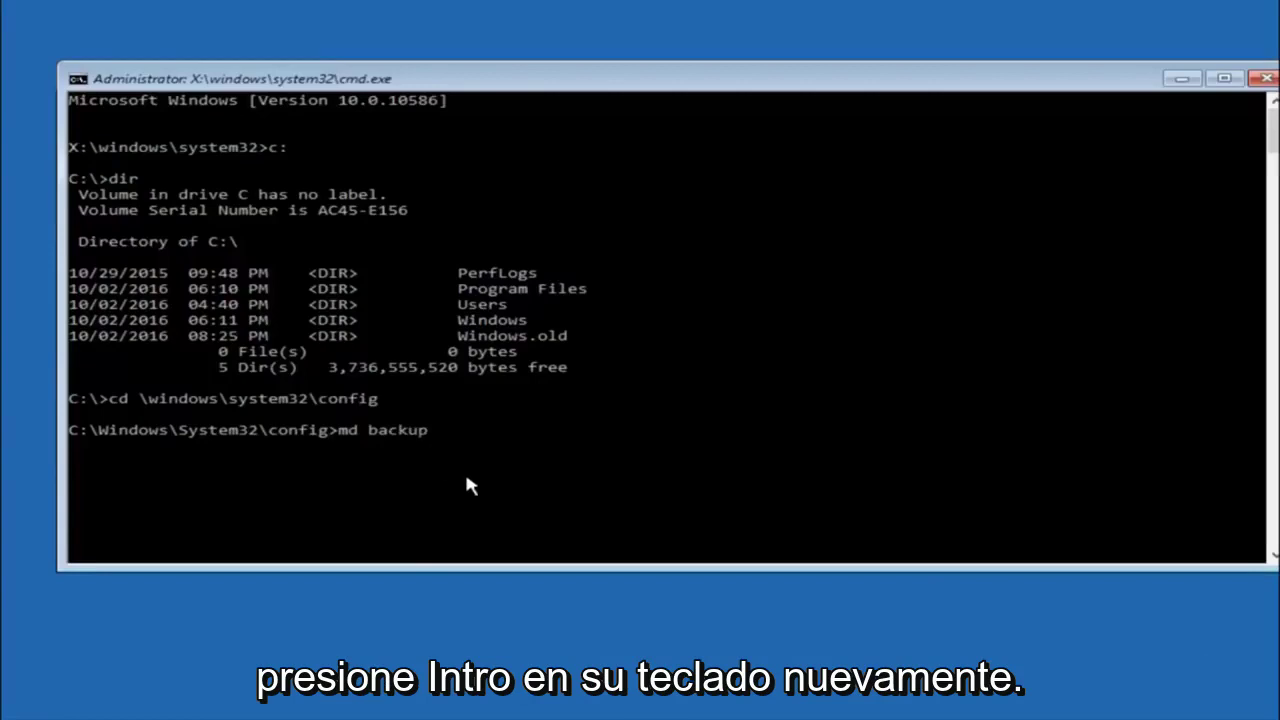
Step: Run 'md backup' to create a backup folder in C:\Windows\System32\config
key(Return)
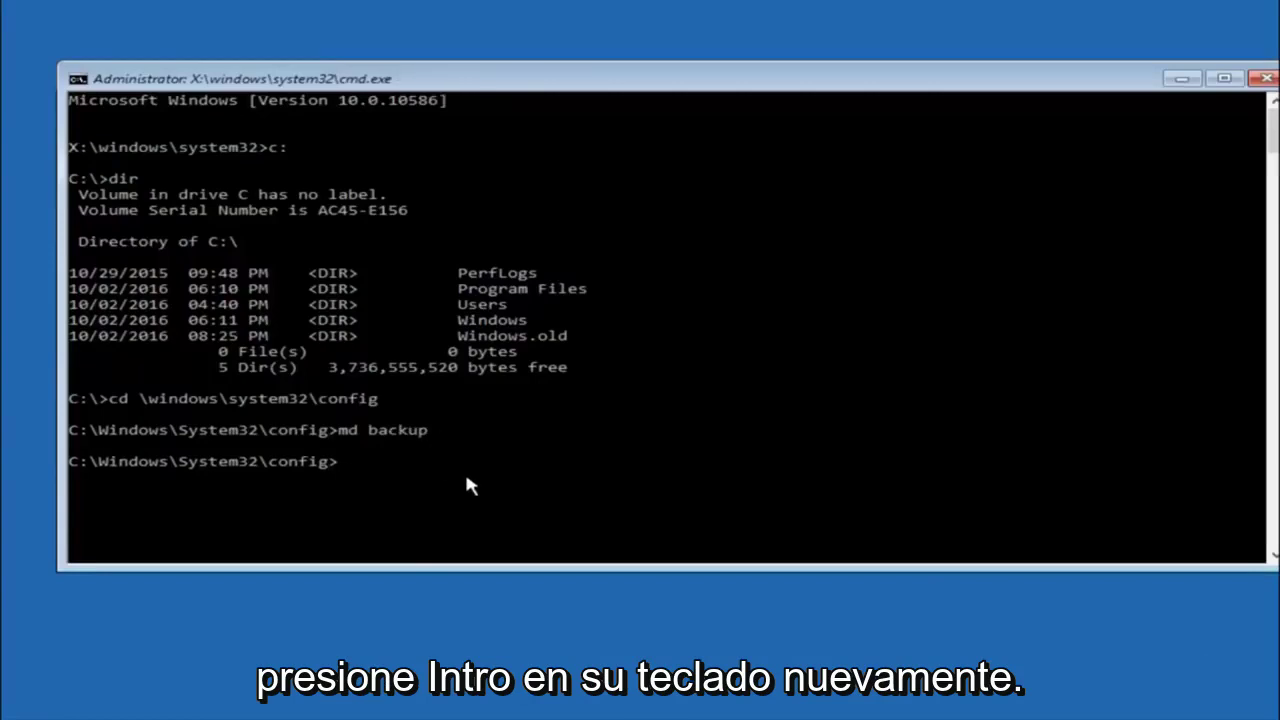
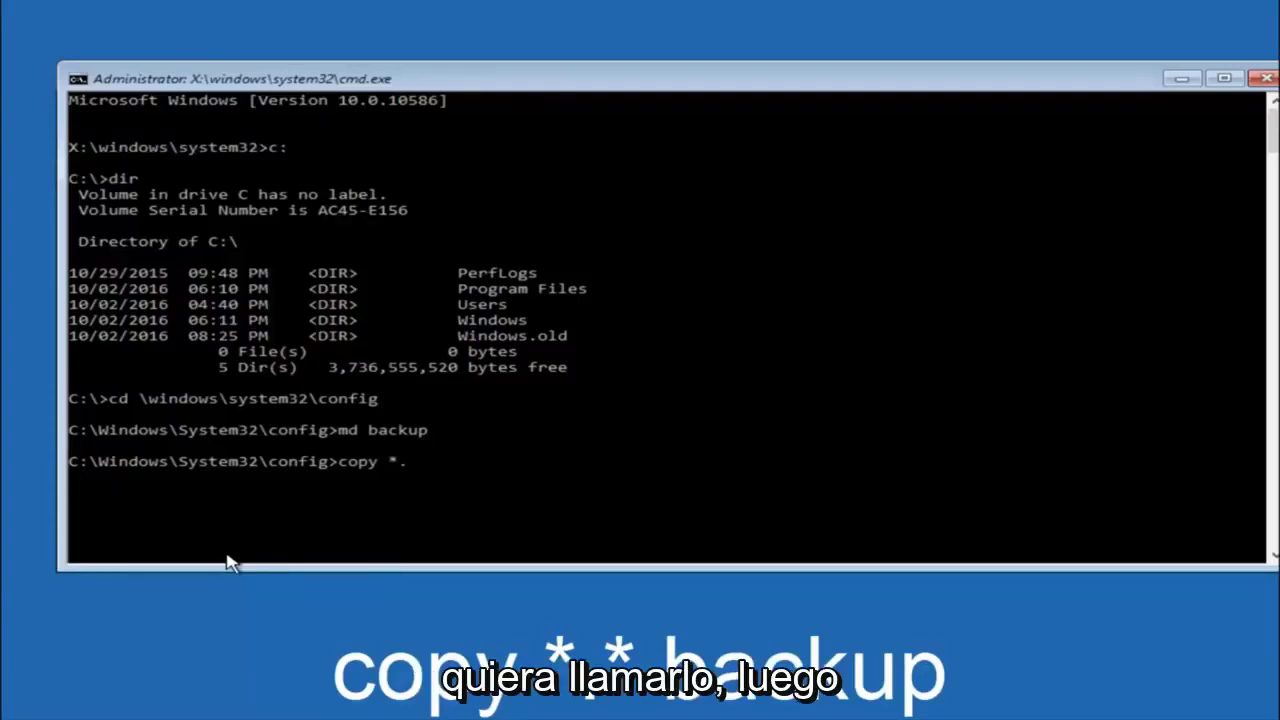
Step: Run 'copy *.* backup' in C:\Windows\System32\config to back up all ten registry files
text(*)
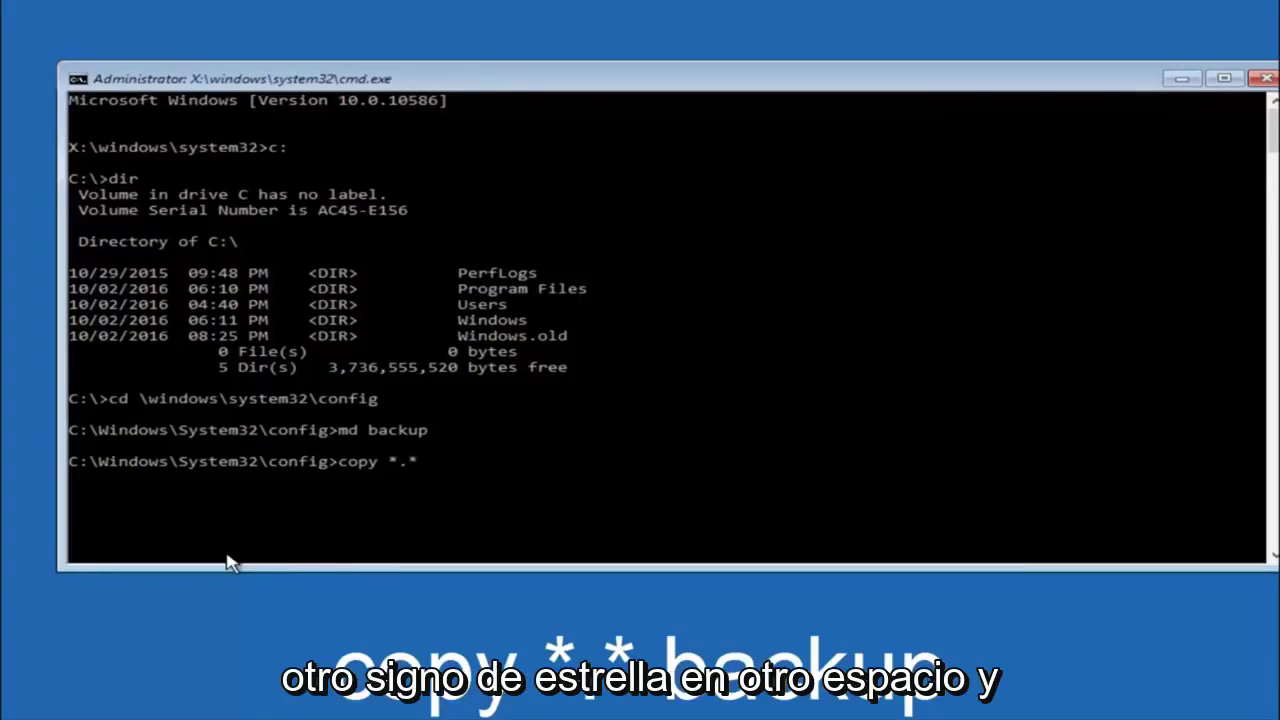
text( backup)
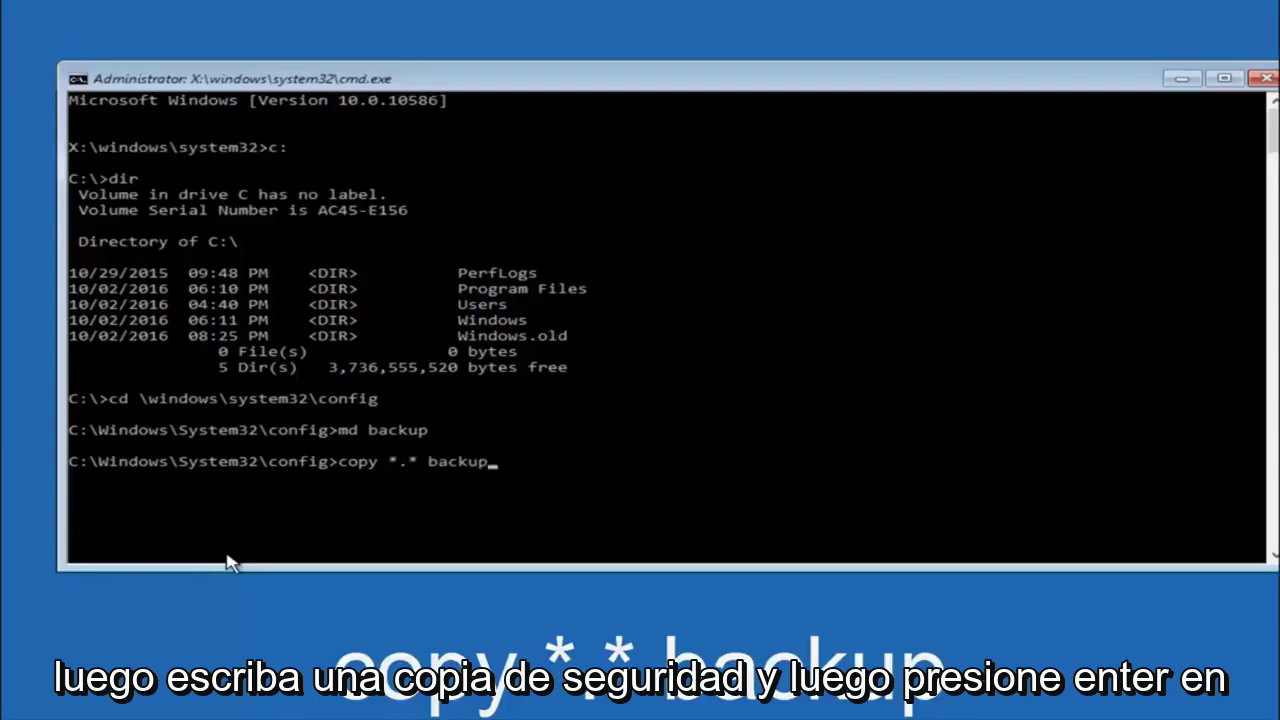
key(Return)
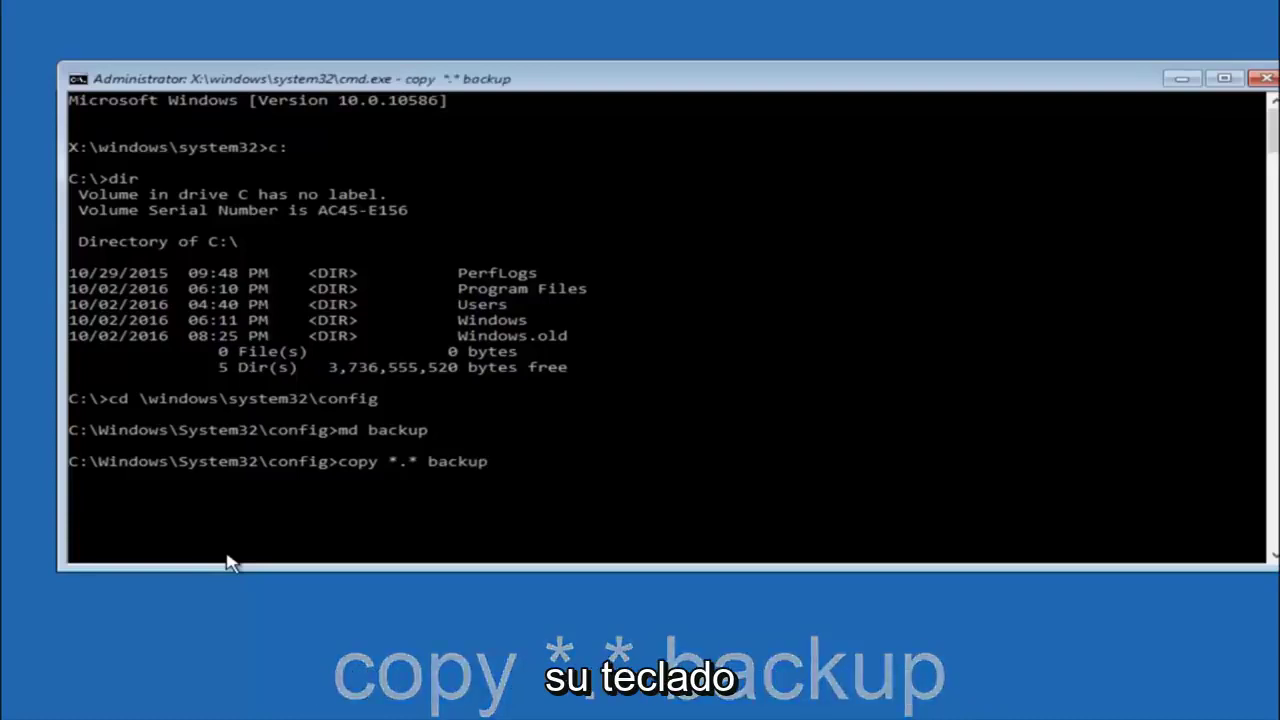
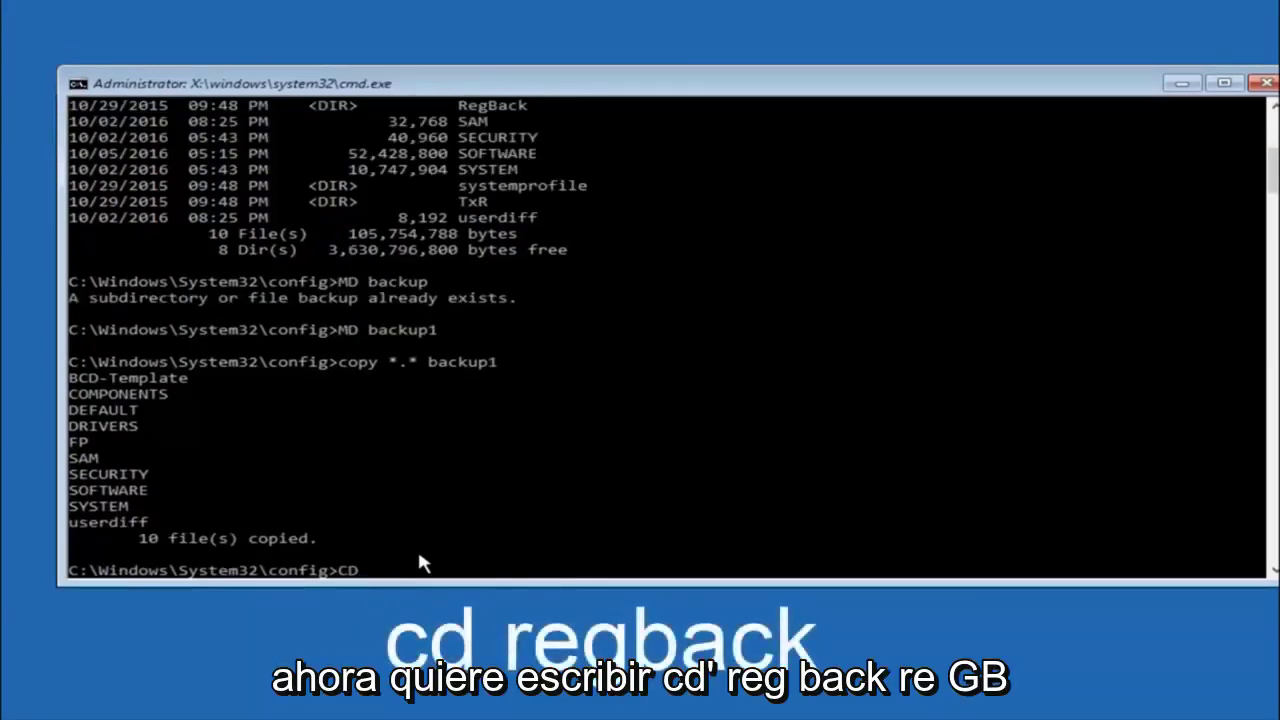
Step: Change directory from config into the RegBack subfolder with CD regback
text(CD regback)
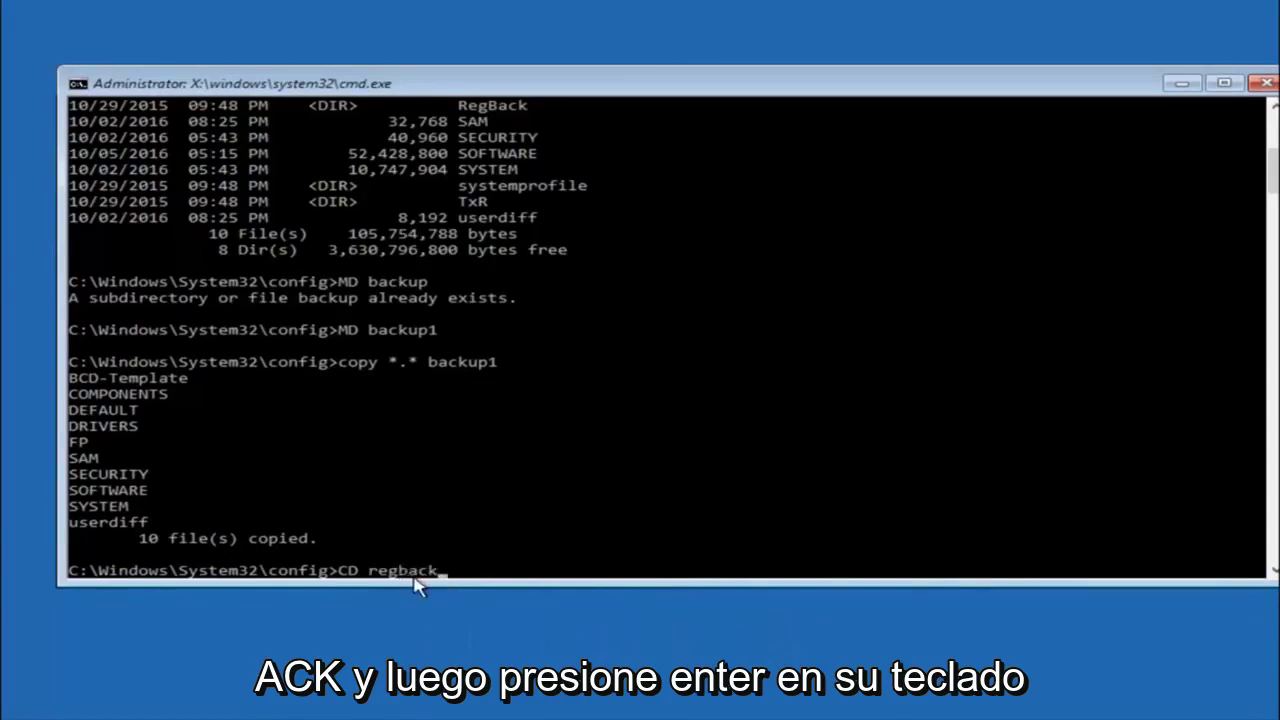
key(Return)
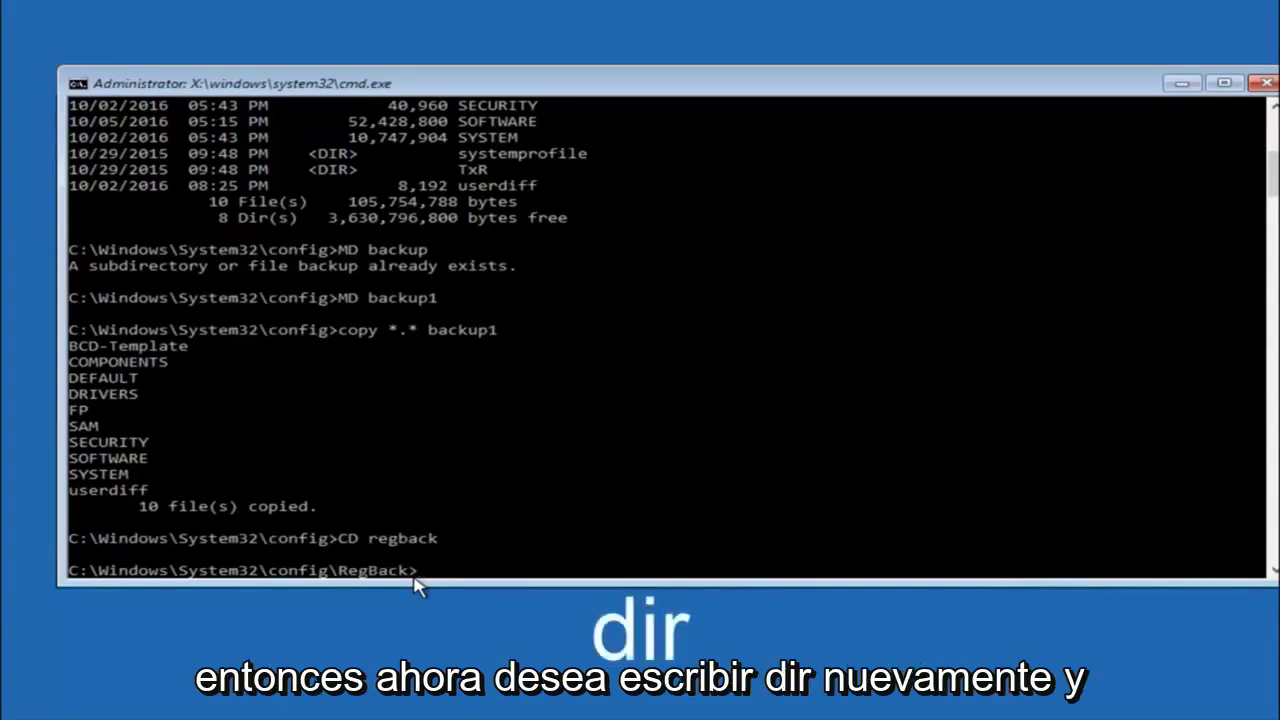
Step: List RegBack's files (DEFAULT, SAM, SECURITY, SOFTWARE, SYSTEM, all 0 bytes), then start typing a copy command
text(dir)
key(Return)
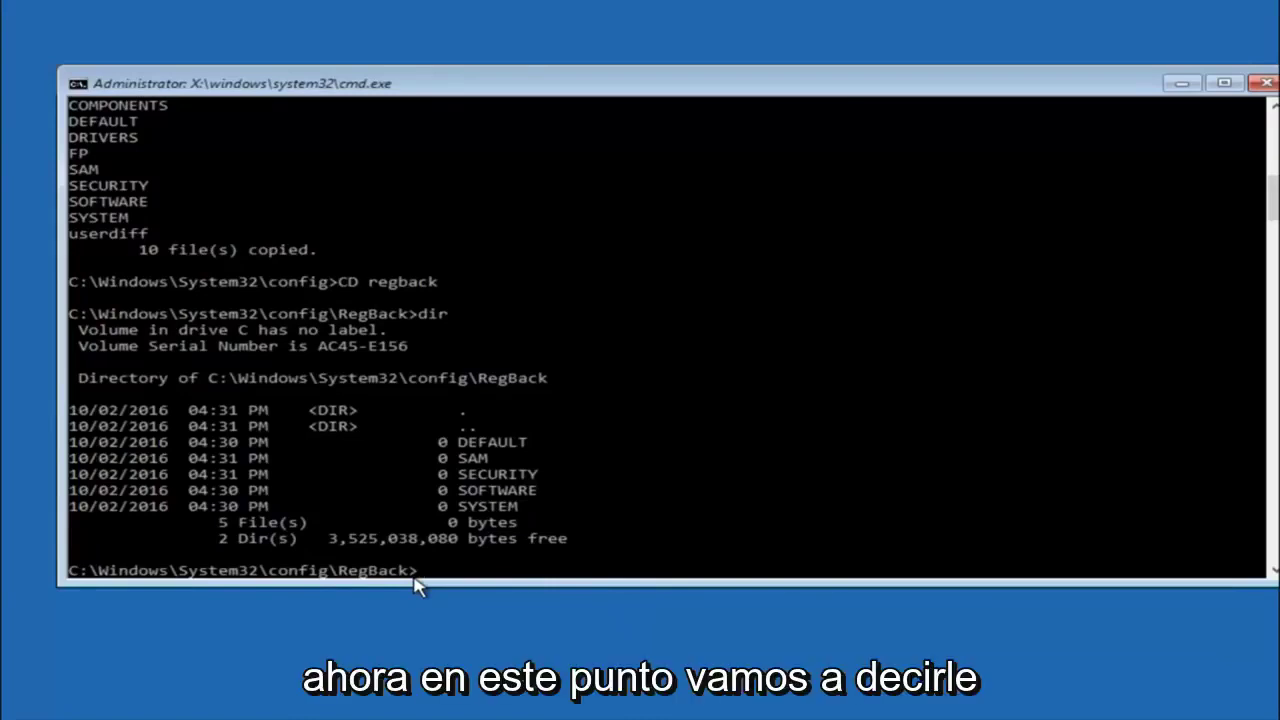
text(copy *.* ..)
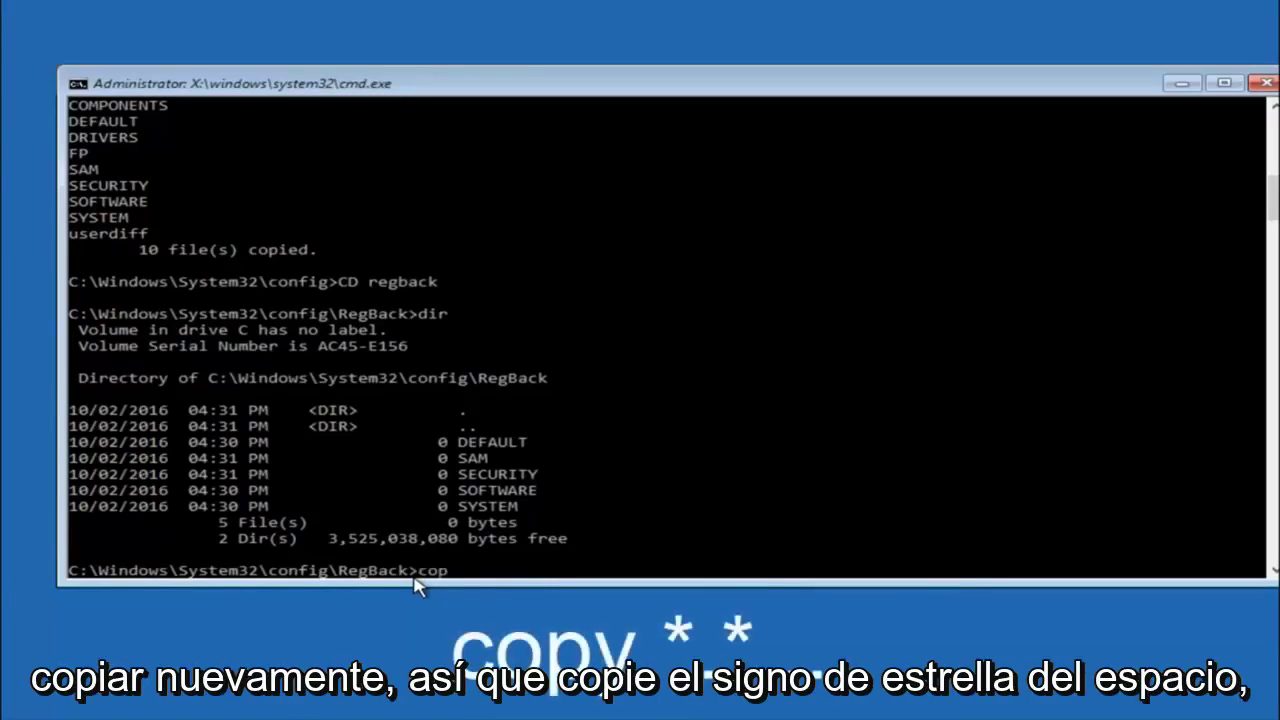
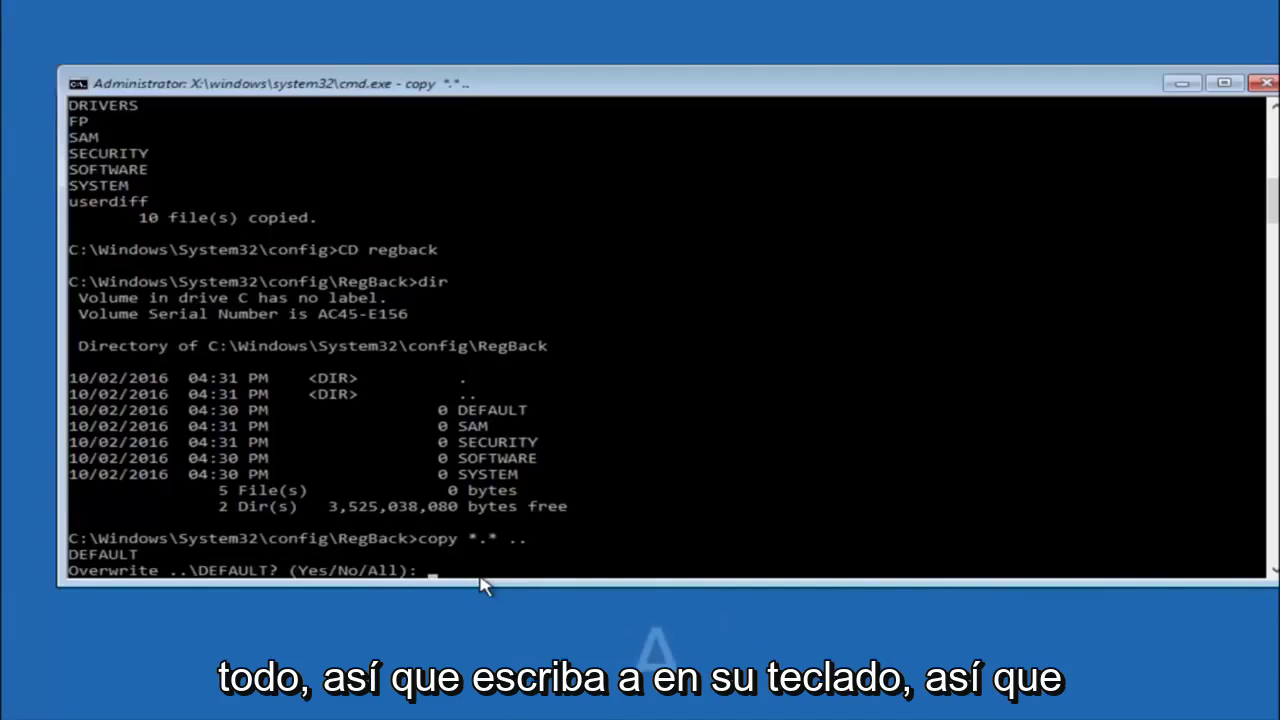
Step: Answer 'A' (All) at the overwrite prompt so all 5 RegBack files replace those in config
text(A)
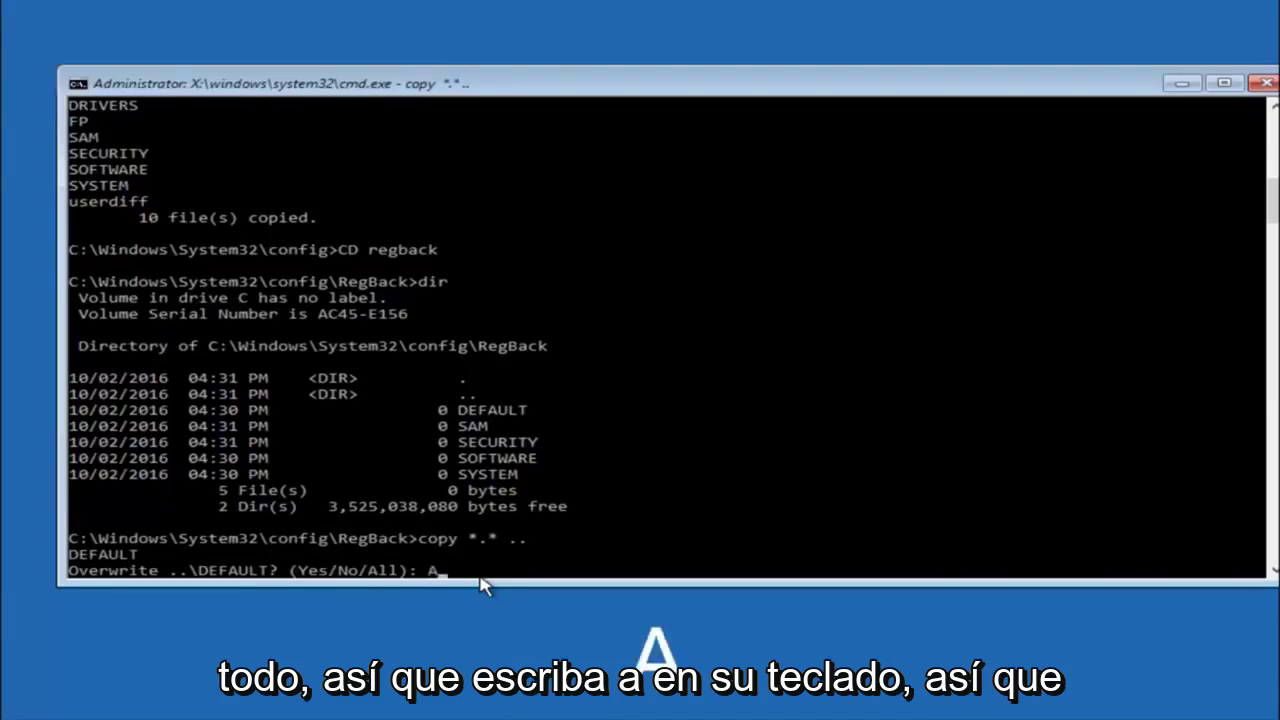
key(Return)
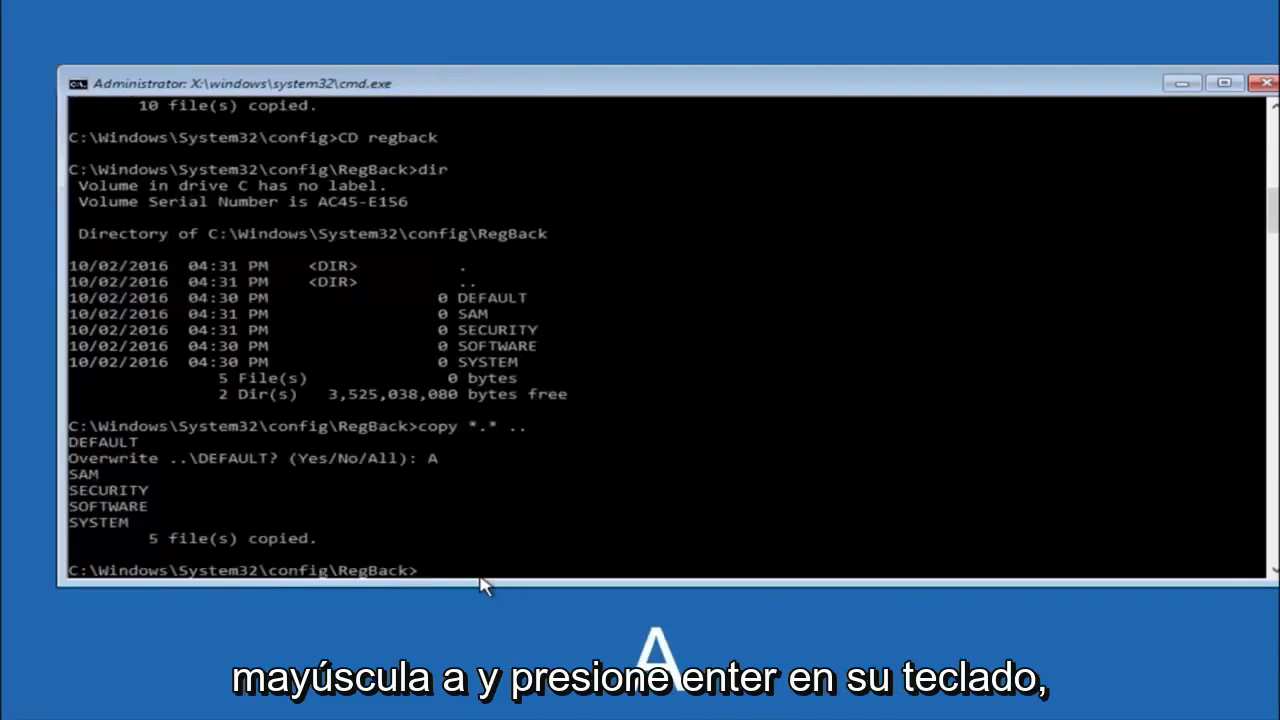